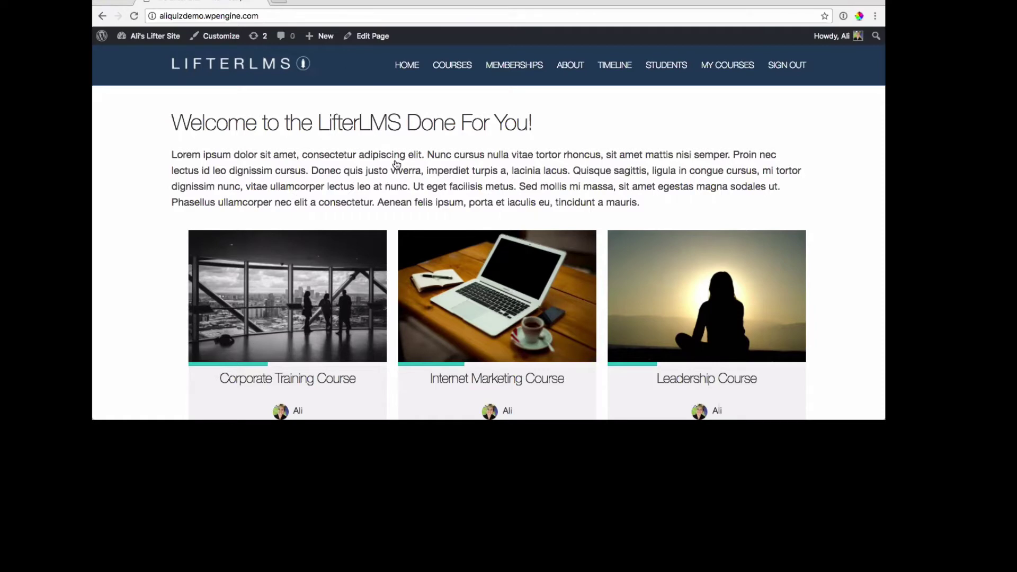
- Open Corporate Training Course in the course builder from the Courses list
click(163, 36)
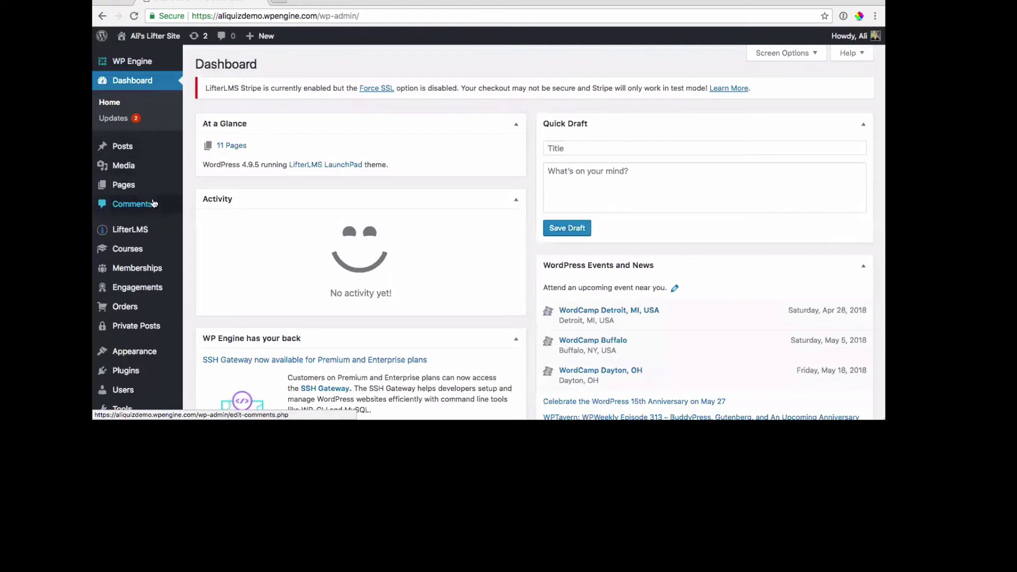
click(127, 250)
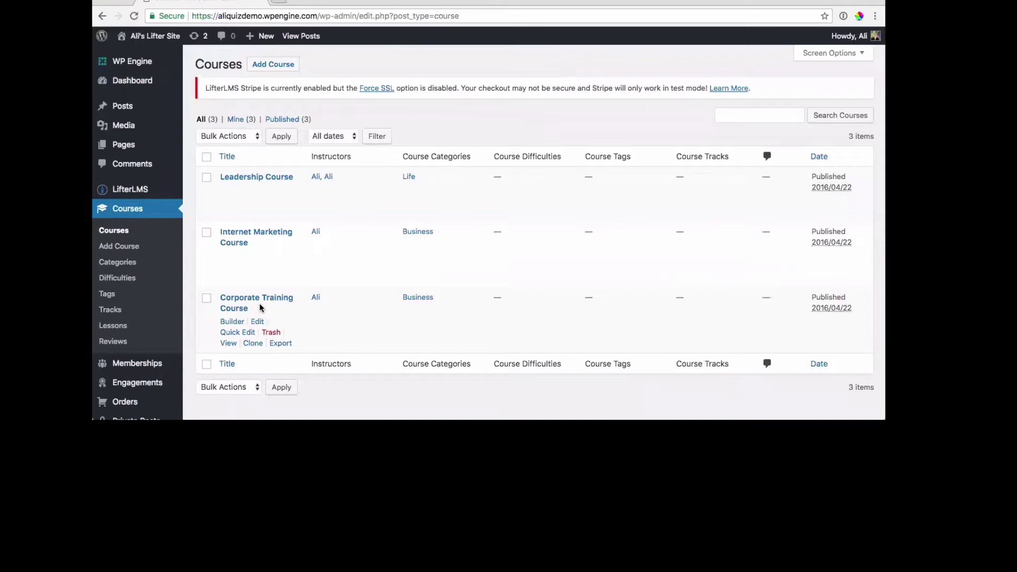
click(232, 322)
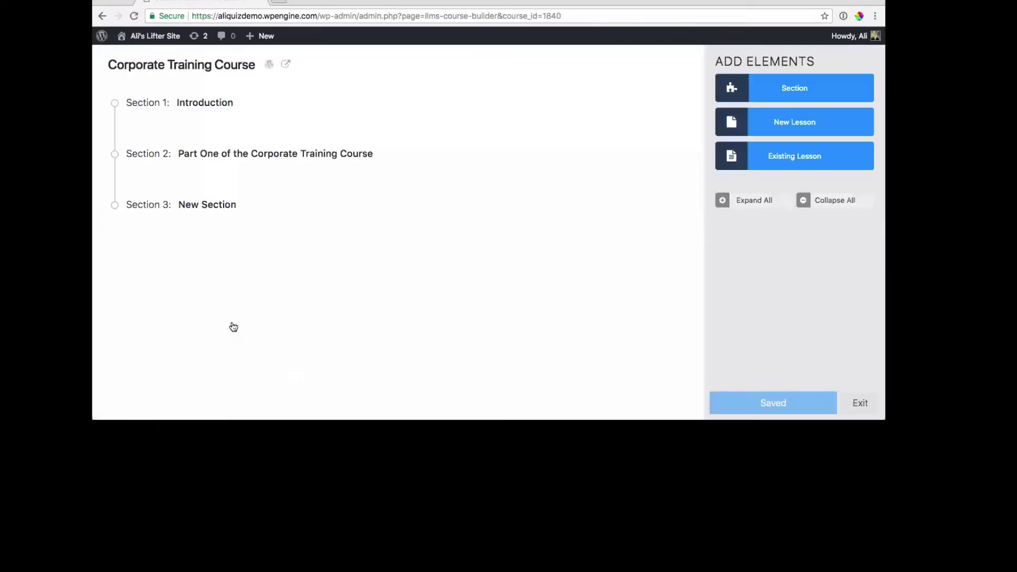
mouse_move(205, 103)
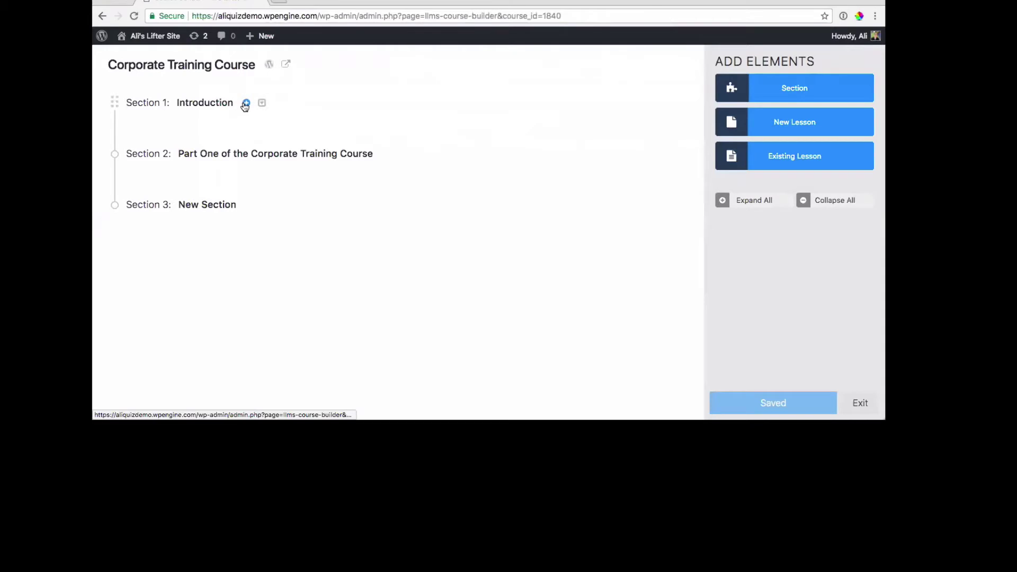
- Expand Section 1: Introduction to list its five lessons
click(246, 103)
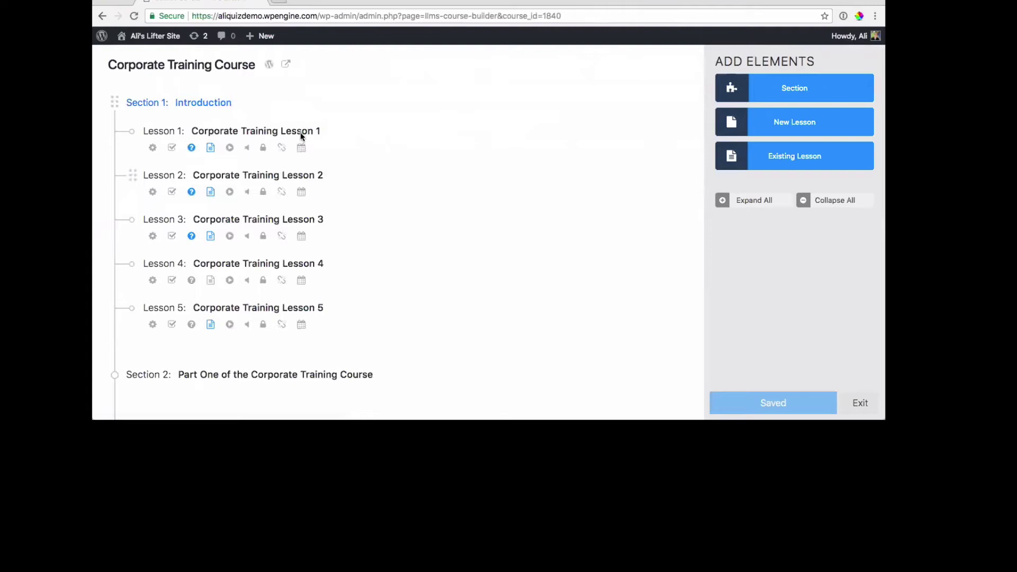
mouse_move(191, 236)
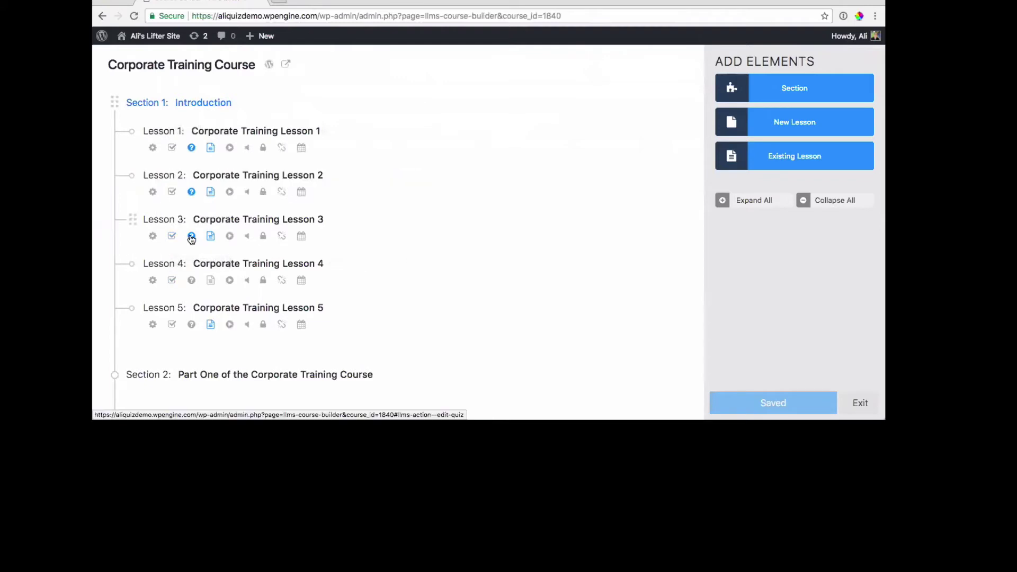
- Add a Task List assignment titled 'Corporate Training Lesson 2 Assignment' to Lesson 2, with one task row
click(172, 193)
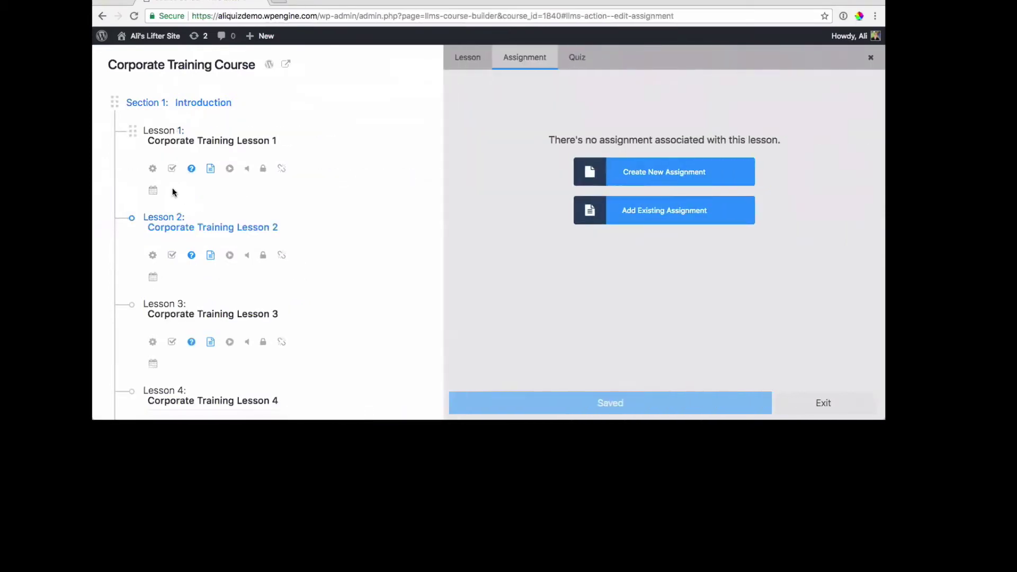
click(630, 177)
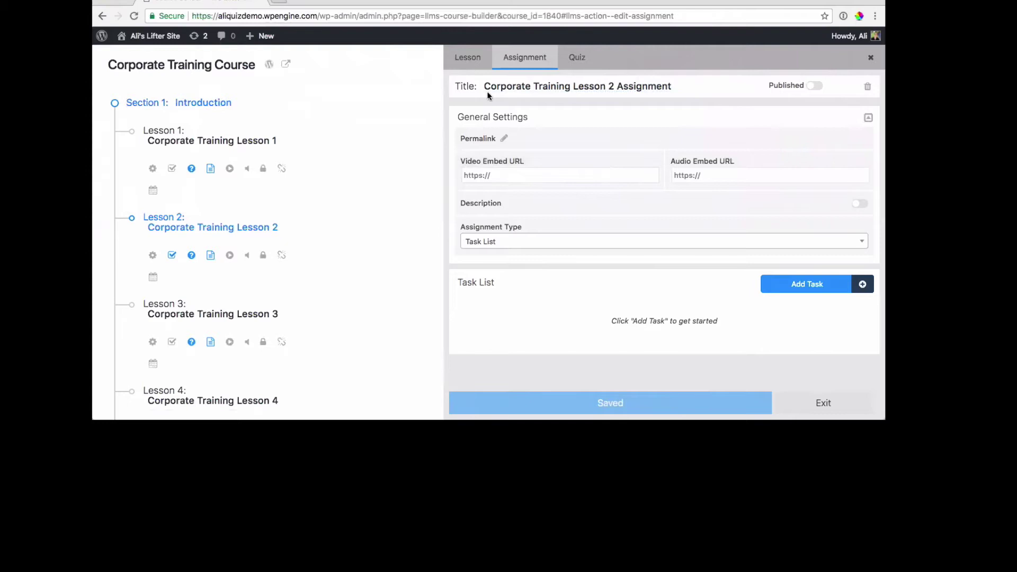
click(510, 86)
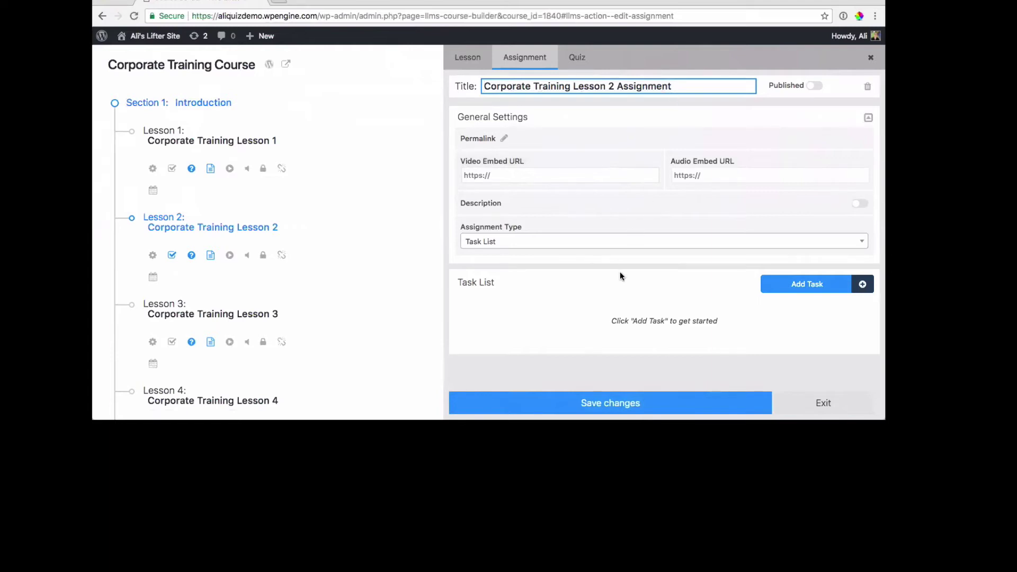
click(612, 299)
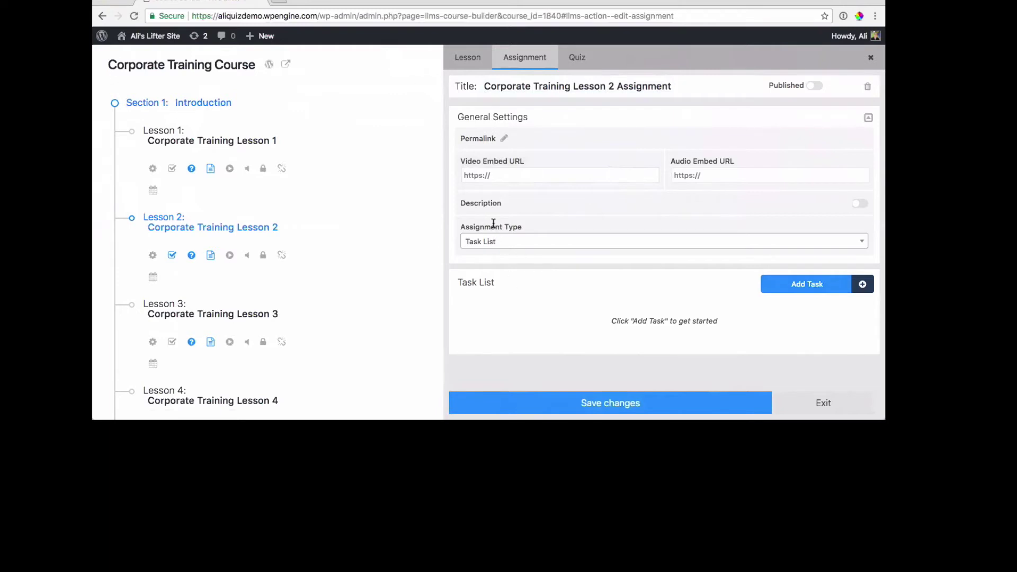
click(749, 244)
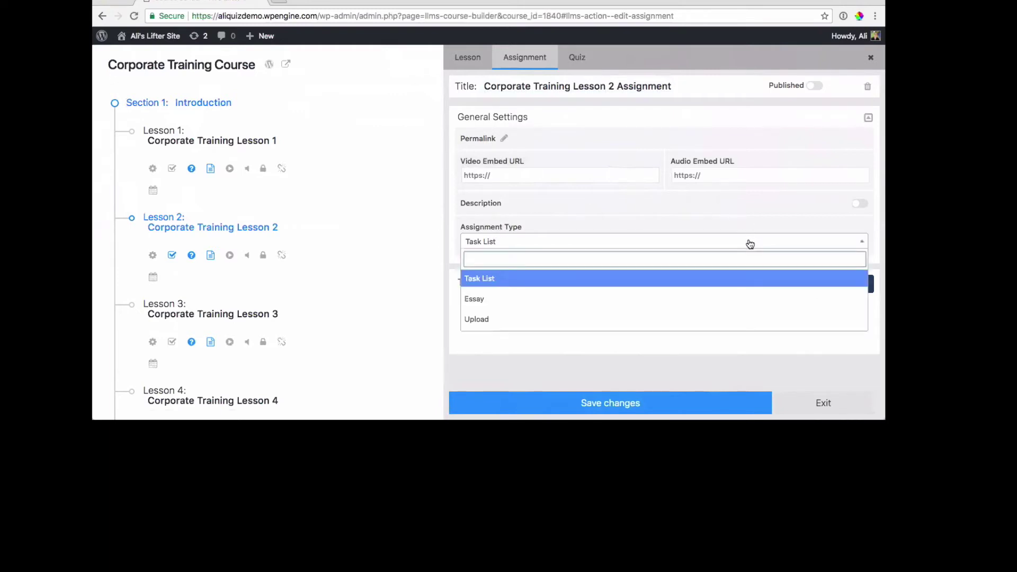
click(658, 280)
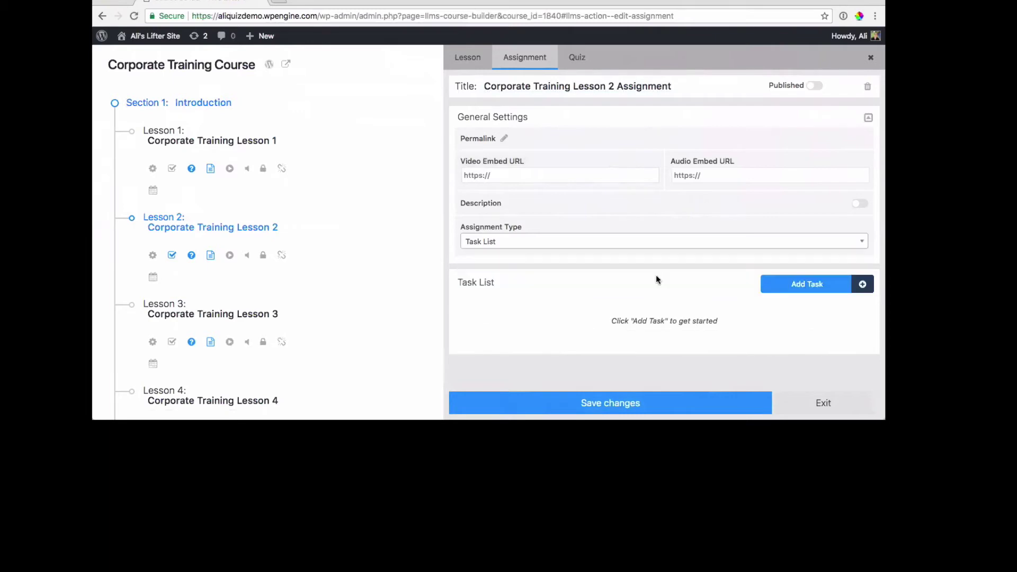
click(785, 284)
- Enter the first task and correct stray letters in the second, security guard task
click(573, 310)
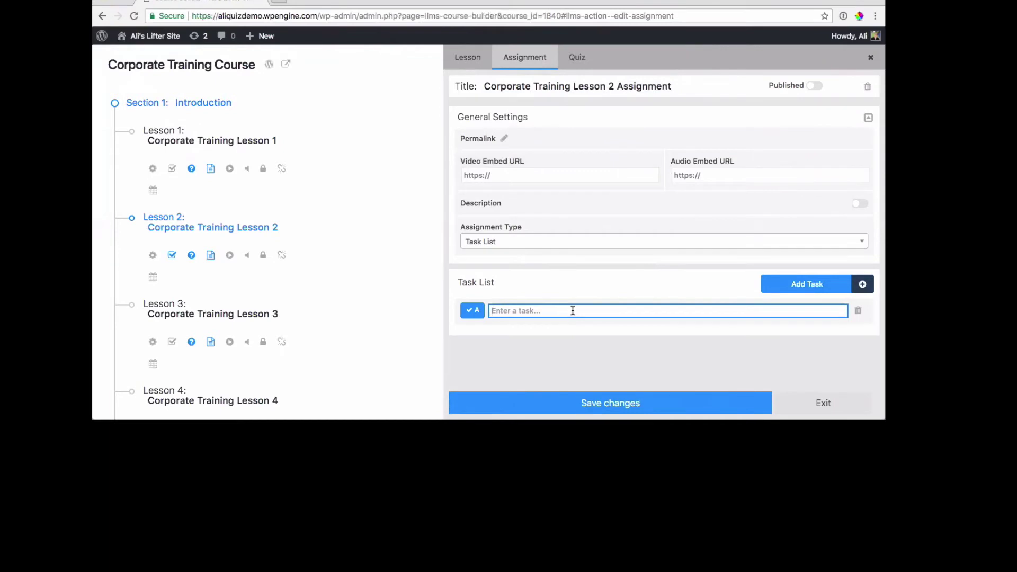
text(Revie)
text(w )
text(bin)
text(der with prot)
text(ocols)
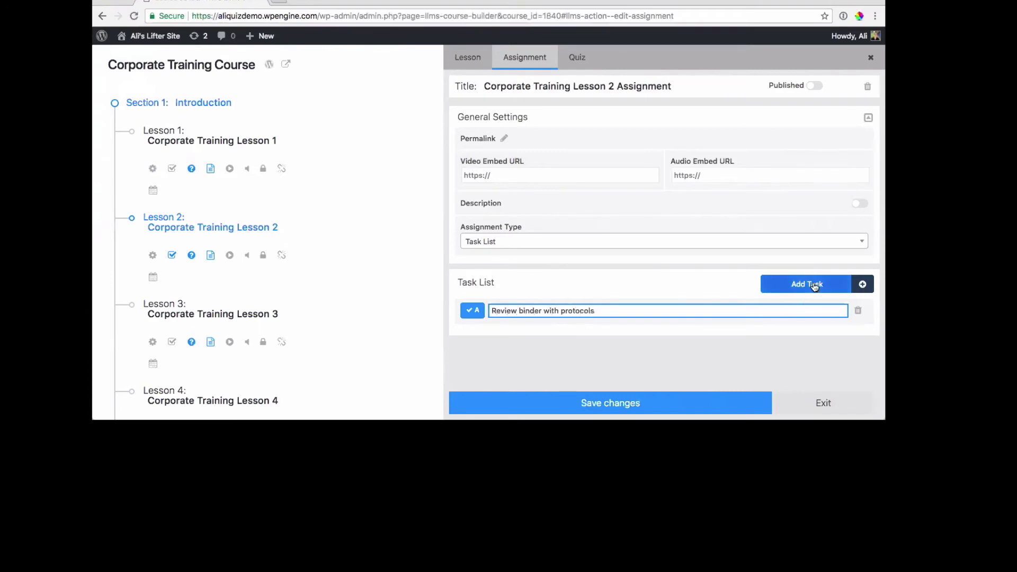
key(Return)
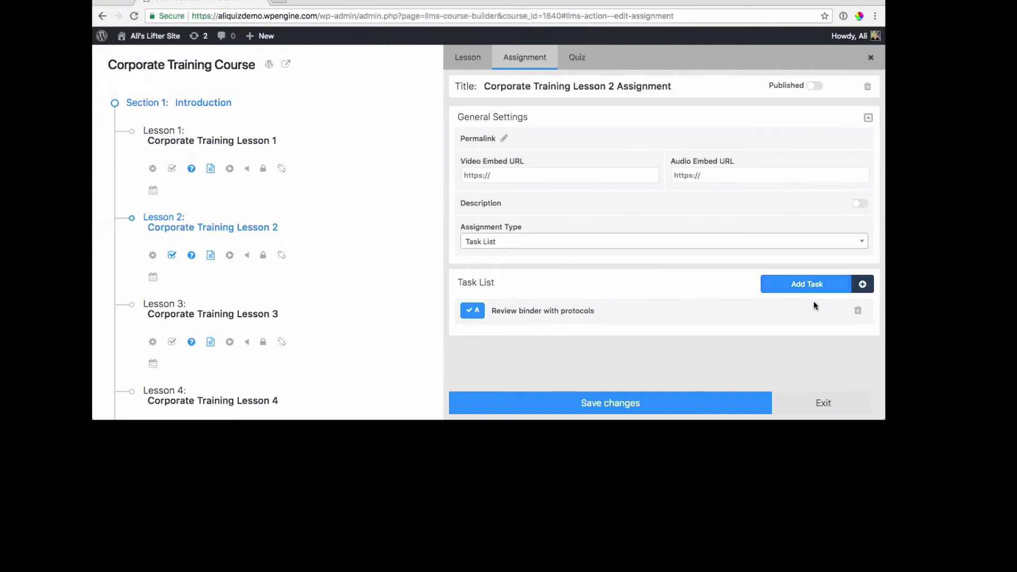
click(810, 289)
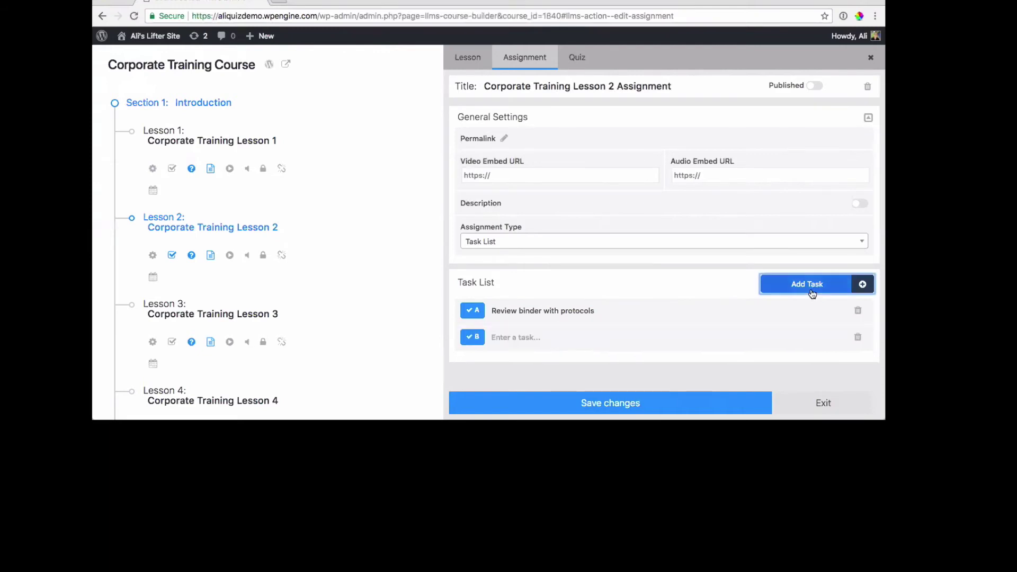
click(622, 338)
text(Meet)
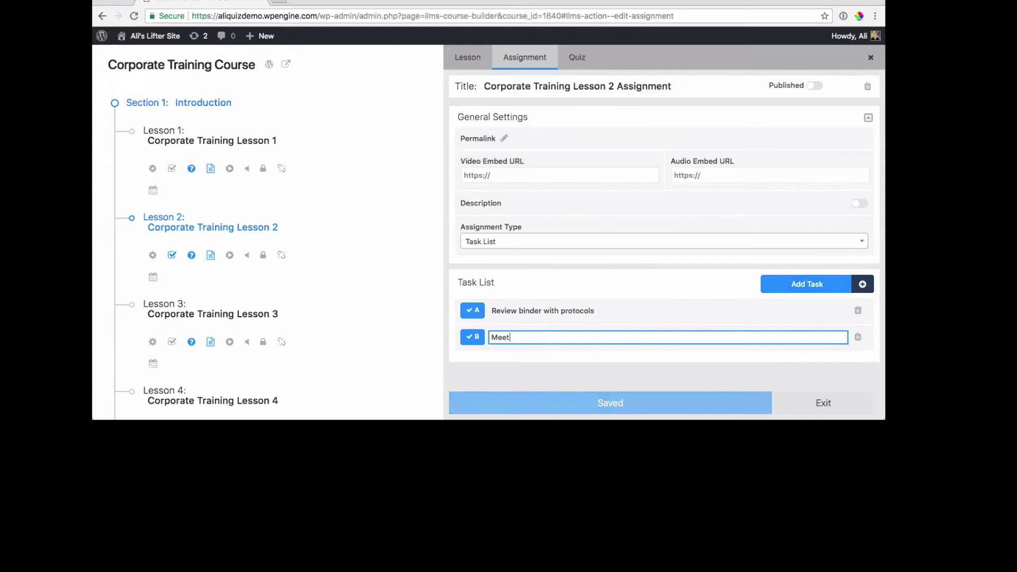
text( Bob the )
text(se)
key(BackSpace)
text(rity guard and)
text( introdcu)
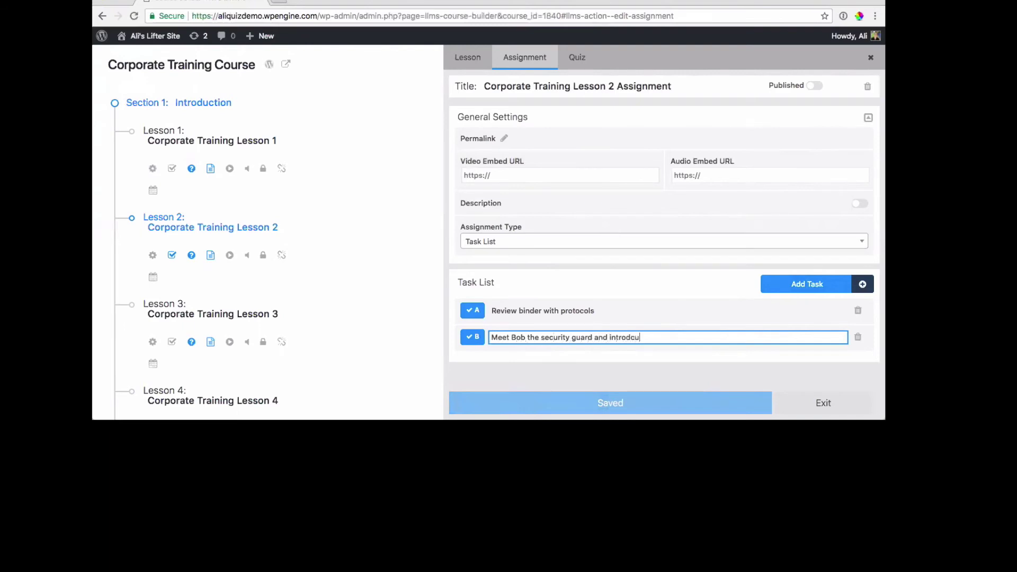
key(BackSpace)
key(BackSpace)
text(uce yourself)
- Commit the security guard task and begin a third task, 'Proofread your bio for the website'
key(Return)
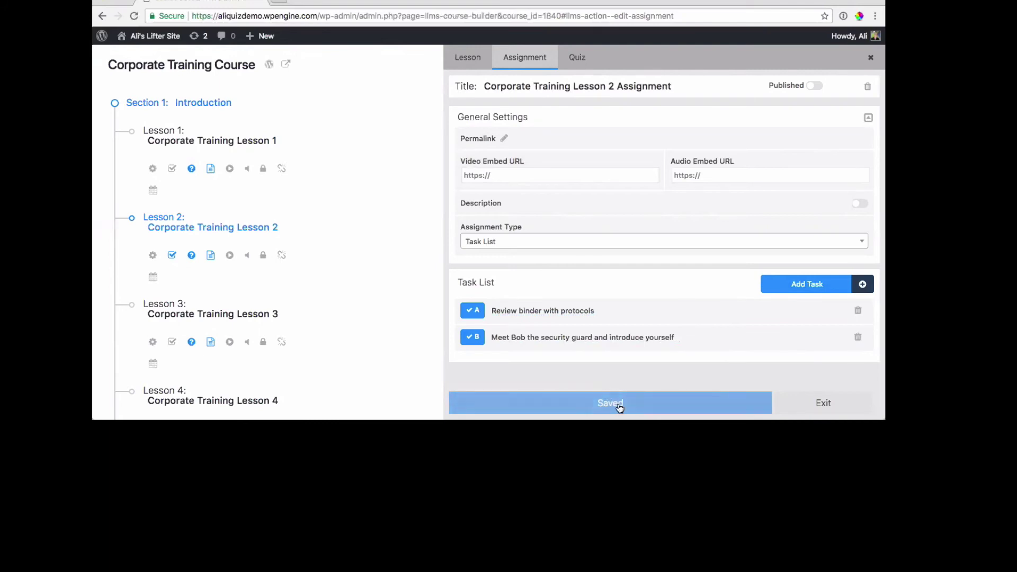
click(805, 283)
click(582, 367)
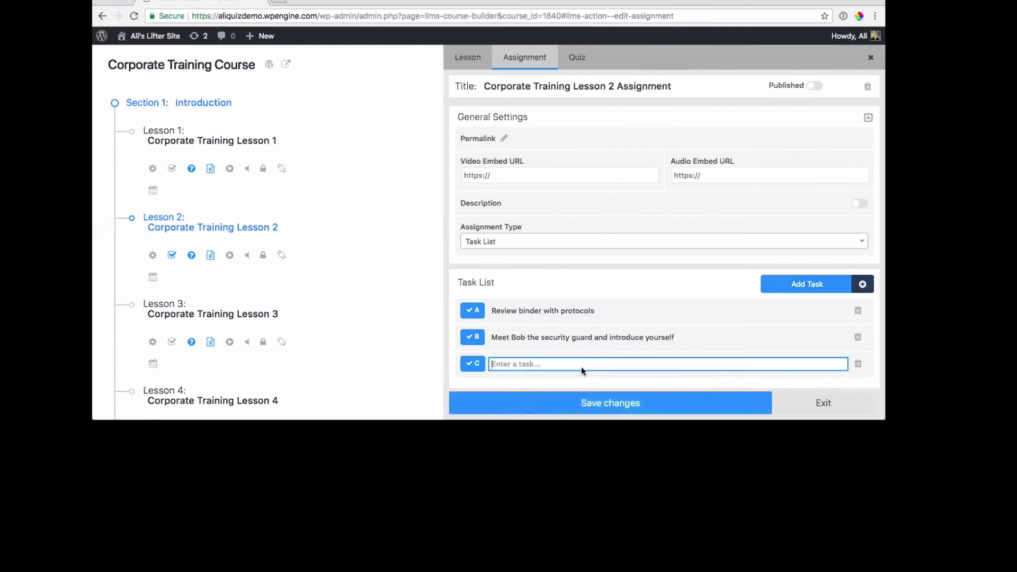
text(Proofread)
text( your bio )
text(for the w)
text(ebsite)
- Save the assignment, set it to Published, save again, and exit to Edit Course
click(709, 403)
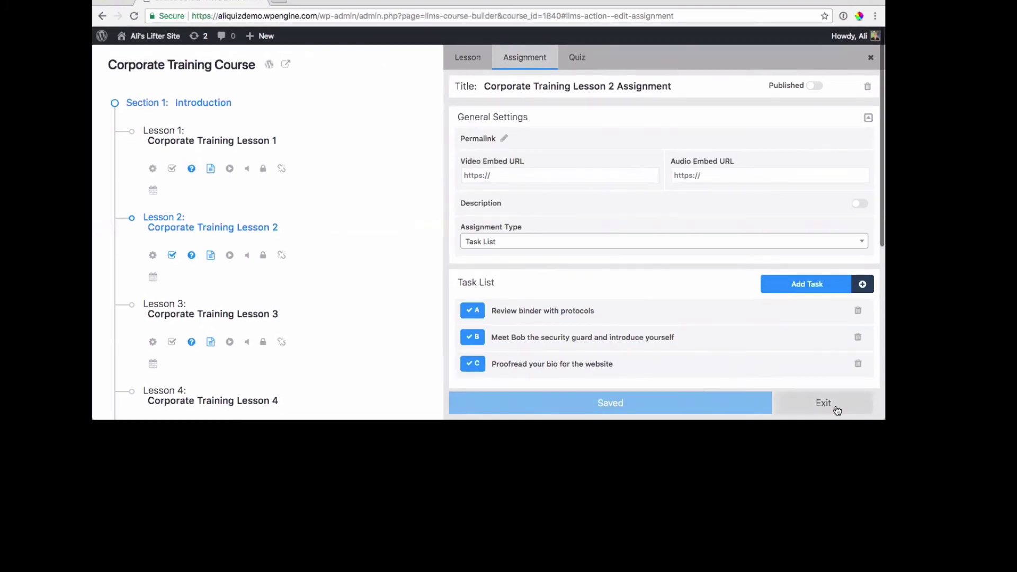
click(816, 87)
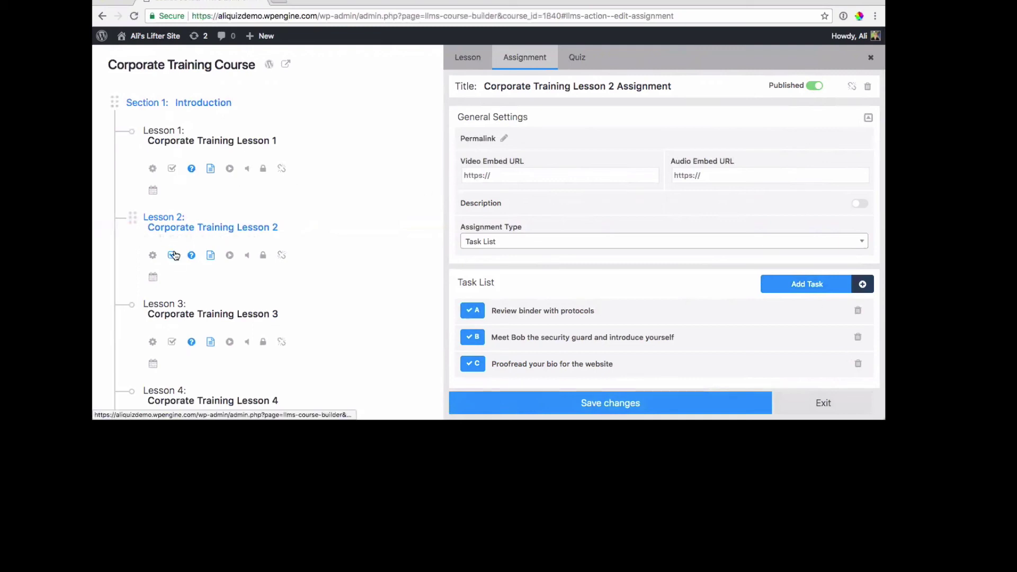
click(709, 403)
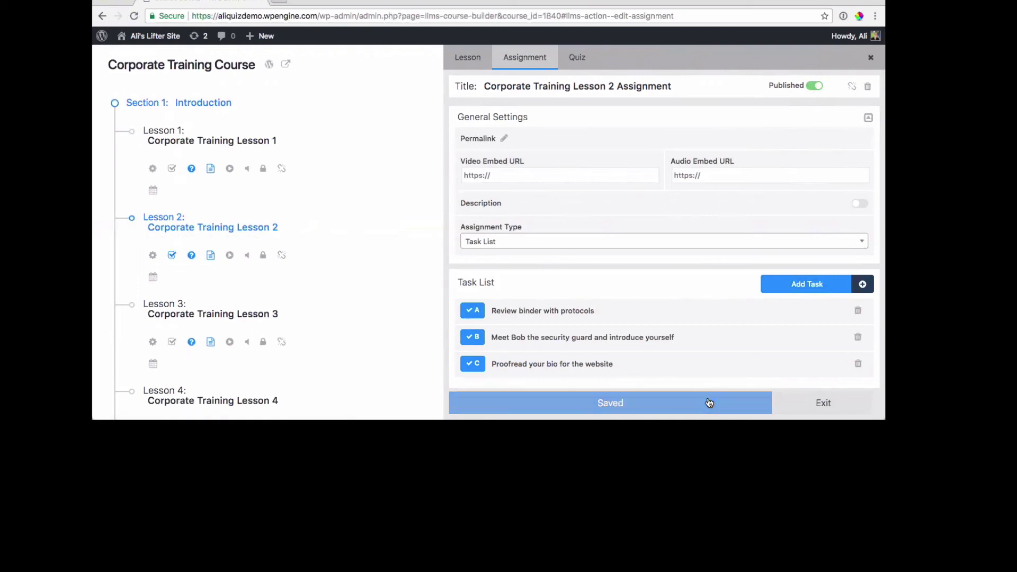
click(821, 401)
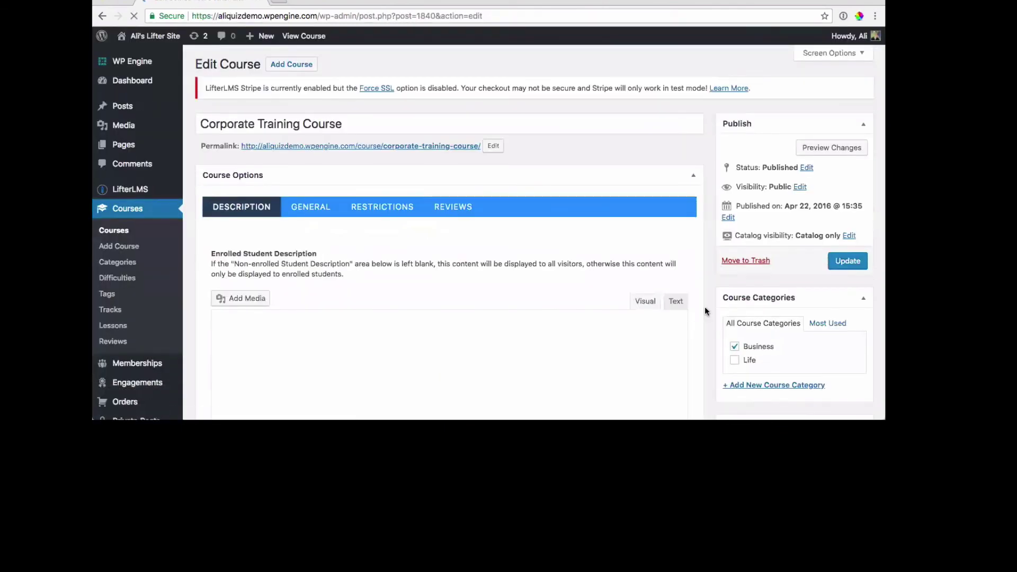
- Open Corporate Training Lesson 2 on the live site to see its Start Assignment button
click(164, 37)
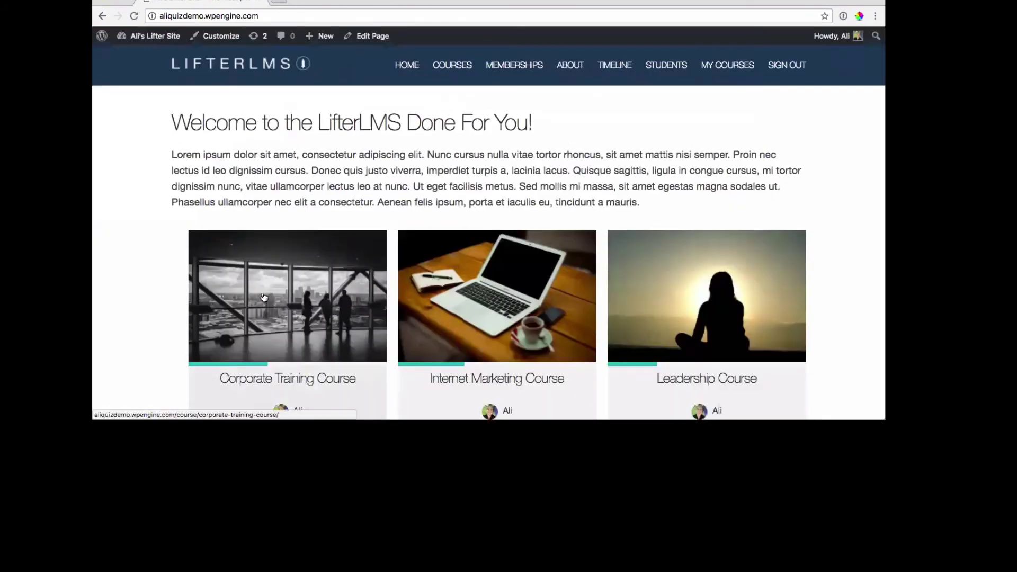
click(264, 297)
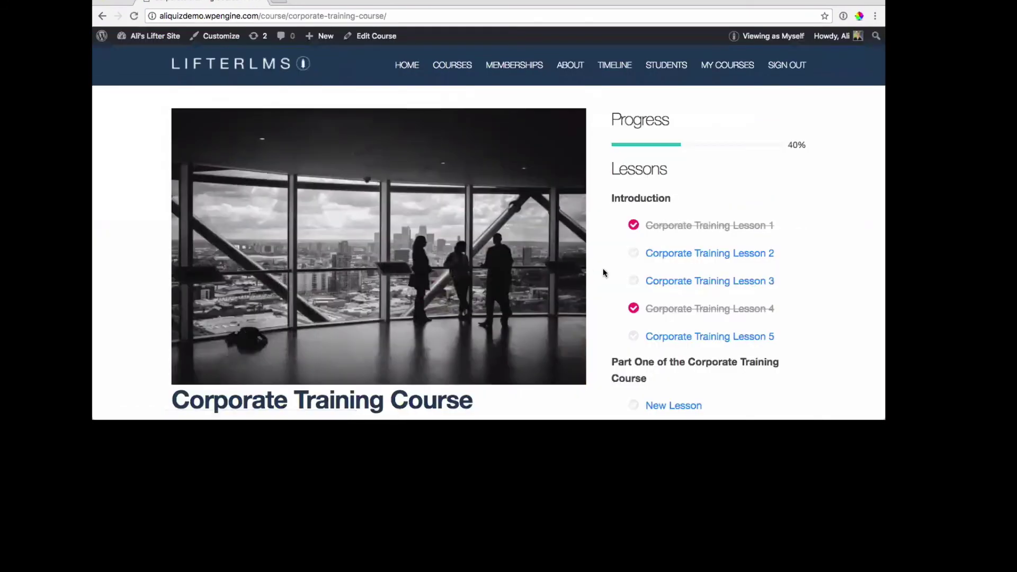
scroll(633, 257, down, 2)
scroll(634, 257, down, 3)
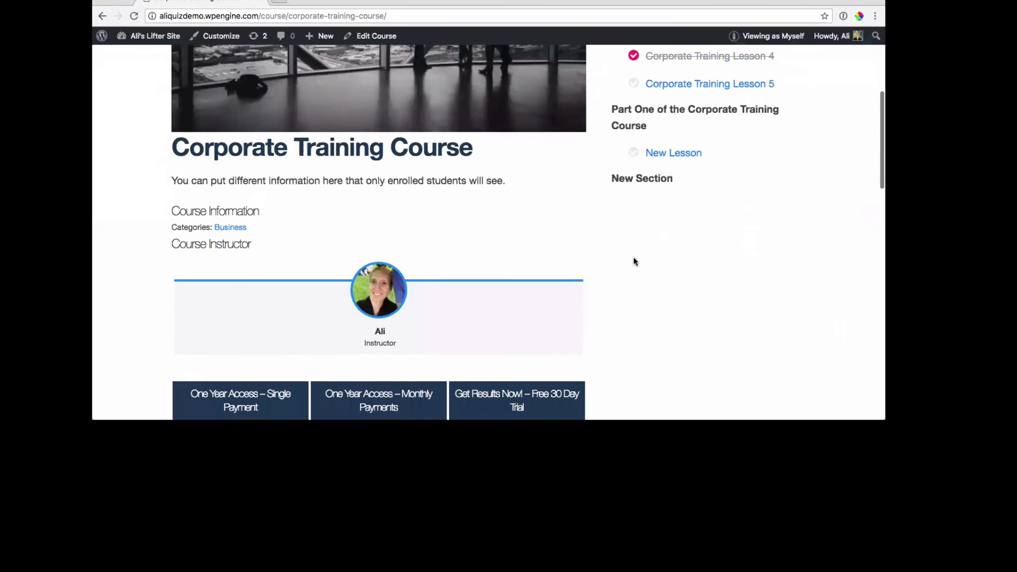
scroll(633, 256, up, 4)
click(684, 252)
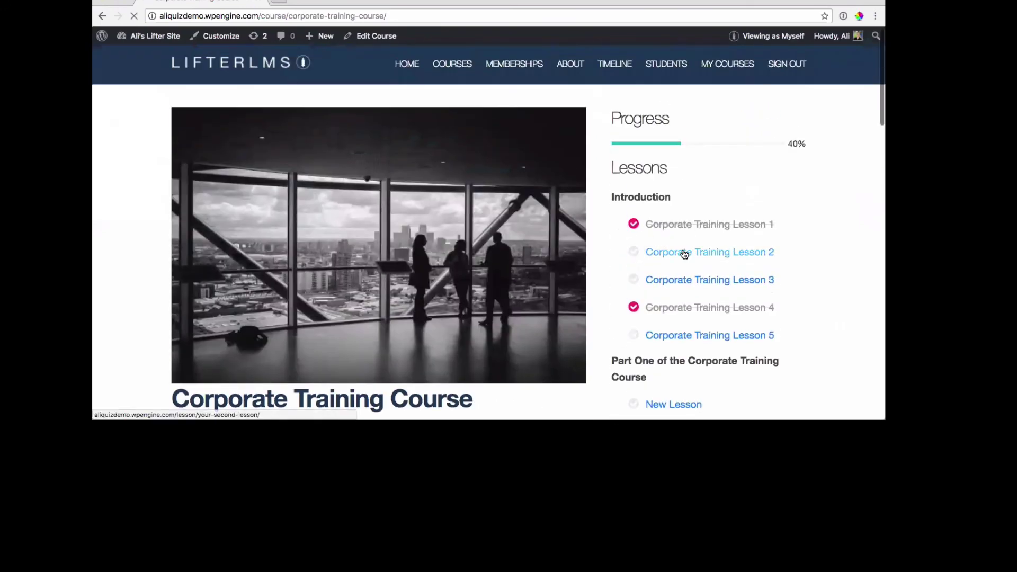
scroll(601, 255, down, 3)
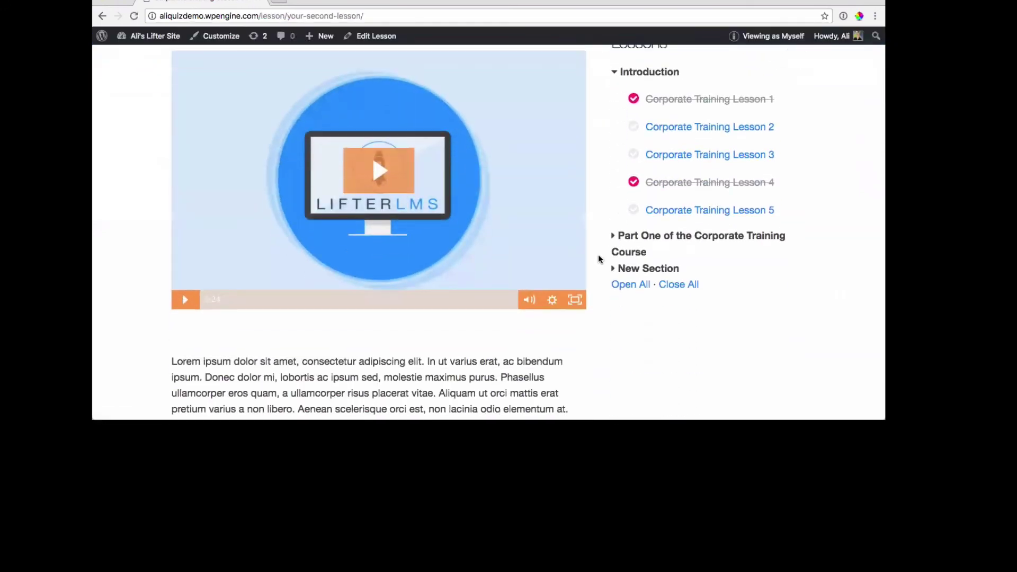
scroll(600, 256, down, 2)
scroll(599, 258, down, 2)
scroll(599, 258, down, 1)
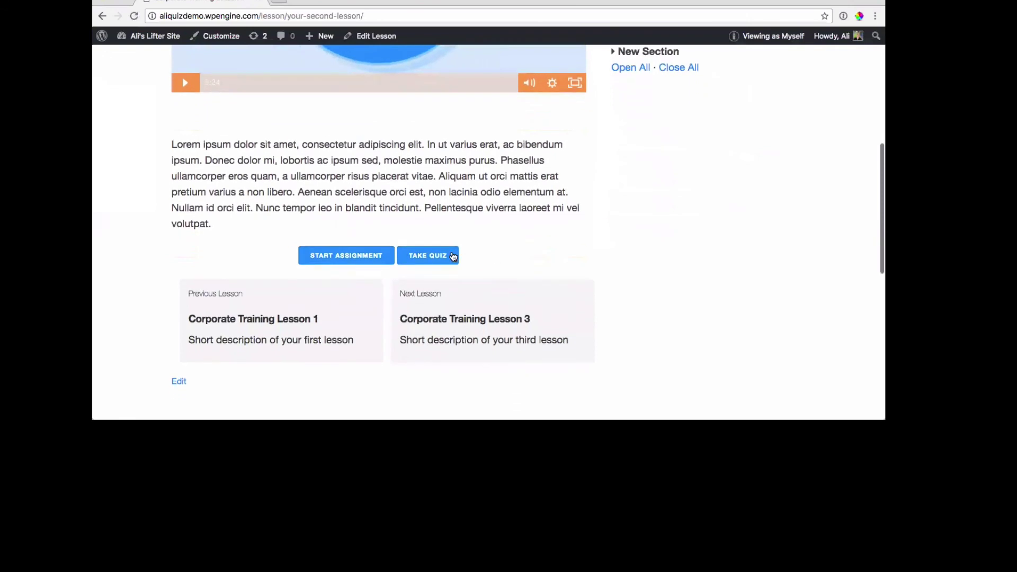